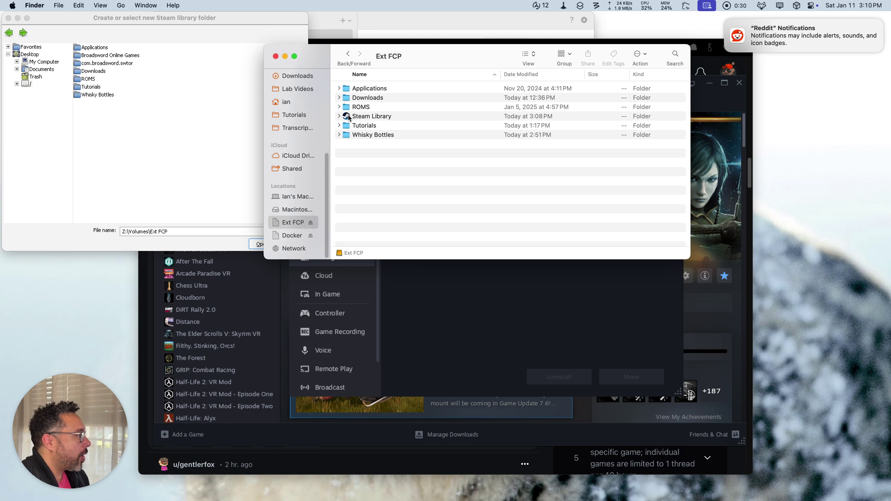
Minimize the Ext FCP Finder window and reopen Steam Settings on the Storage page showing Local Drive (C:)
click(285, 56)
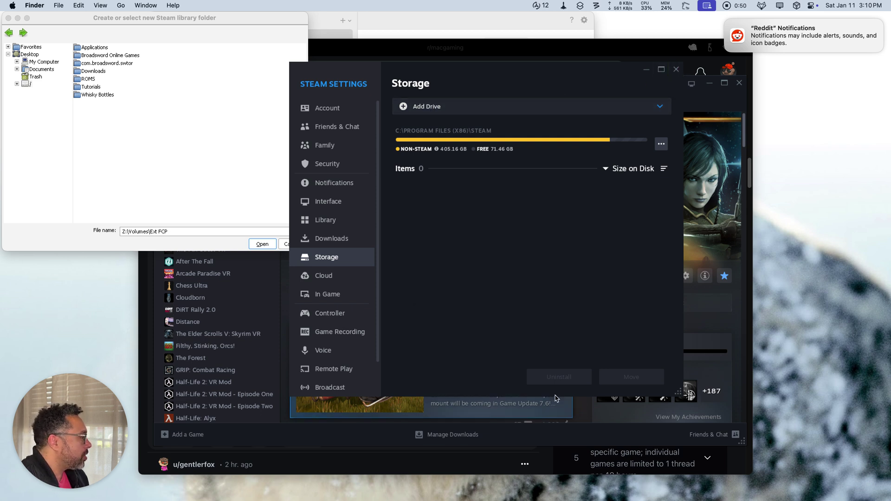
click(677, 70)
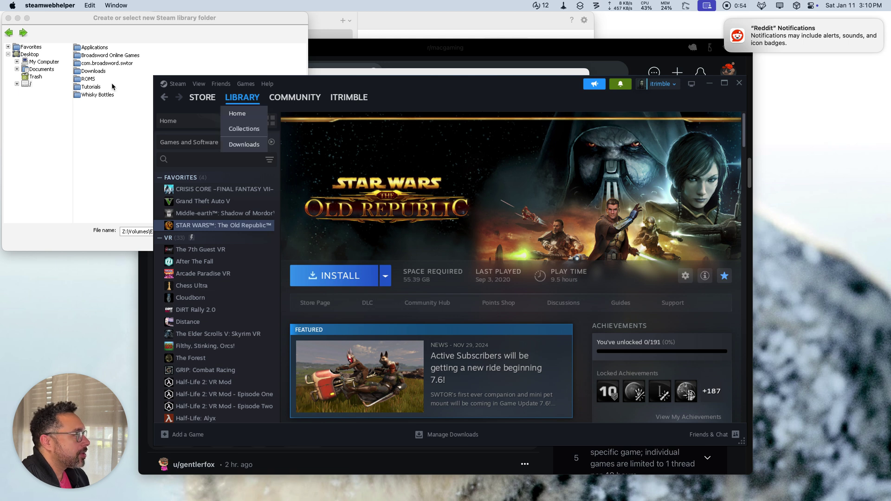
click(177, 84)
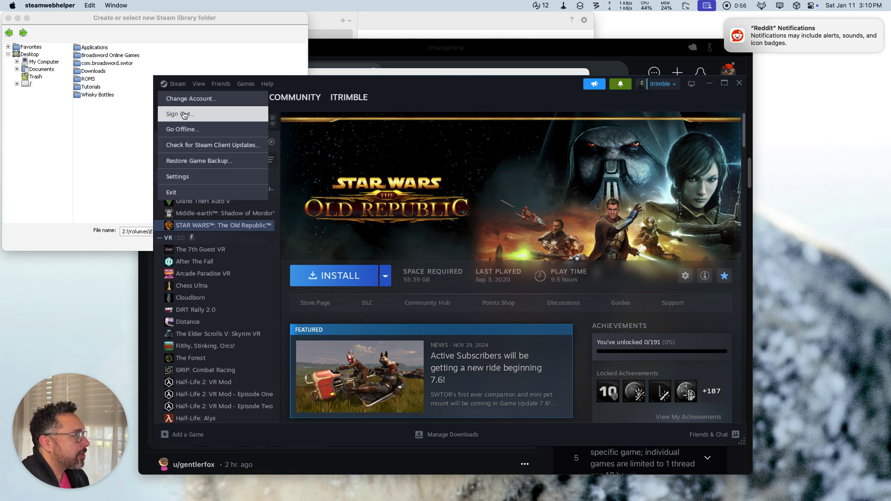
click(193, 178)
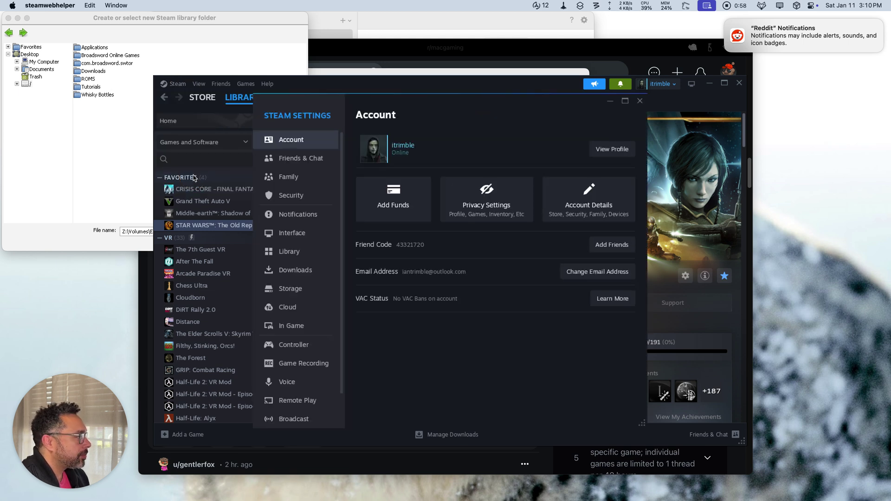
click(292, 288)
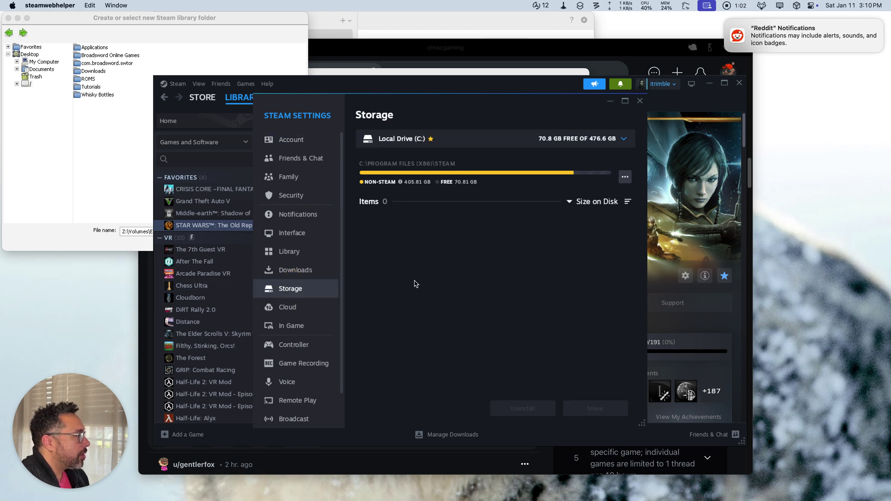
Start adding a new library drive from the Storage drive list and centre the folder picker
click(624, 140)
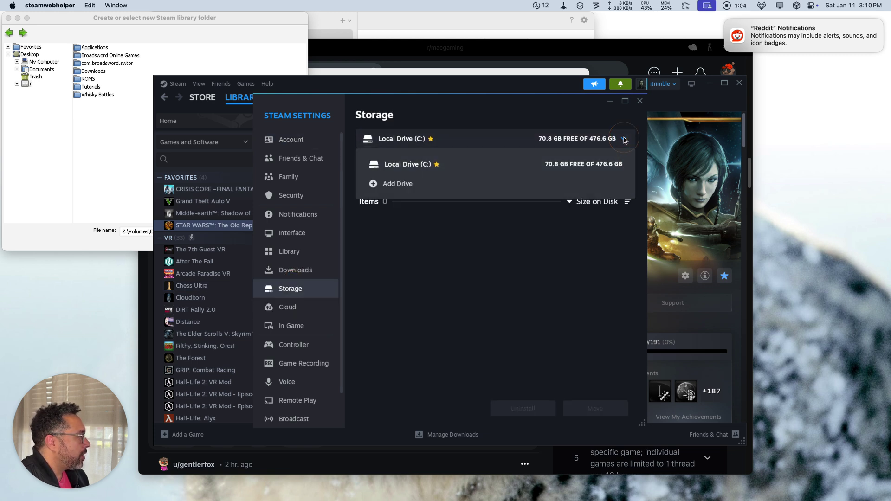
click(394, 186)
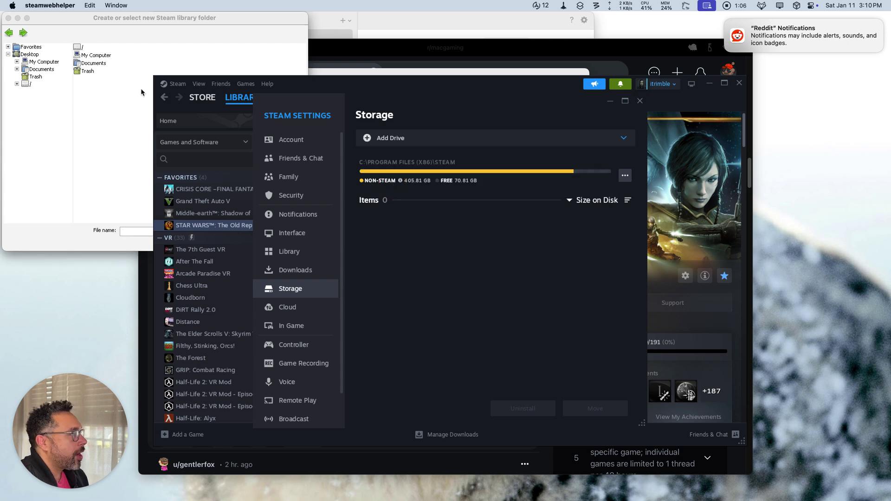
drag(126, 19, 431, 75)
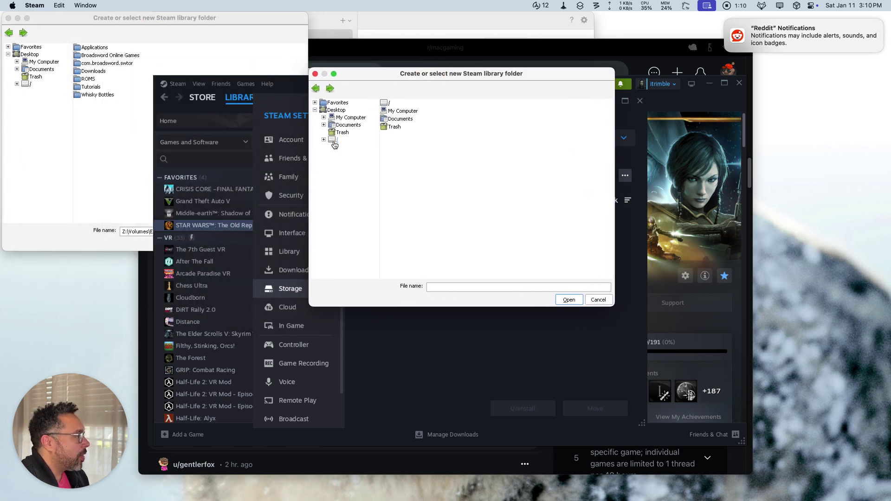
Browse / > Volumes > Ext FCP and choose the Steam Library folder as the library location
click(333, 141)
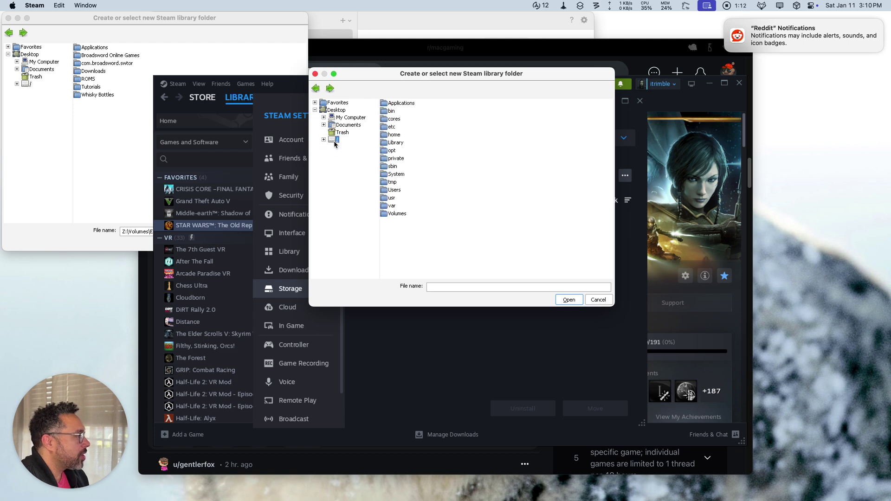
click(391, 214)
double_click(391, 214)
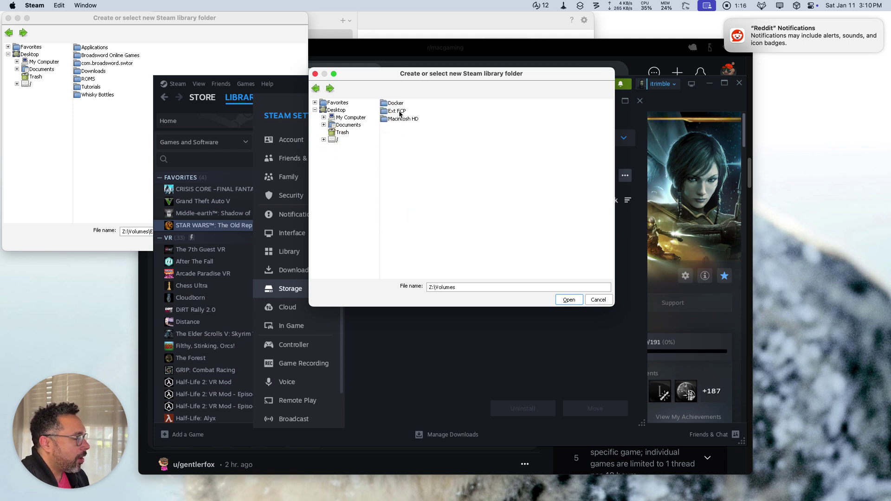
click(400, 111)
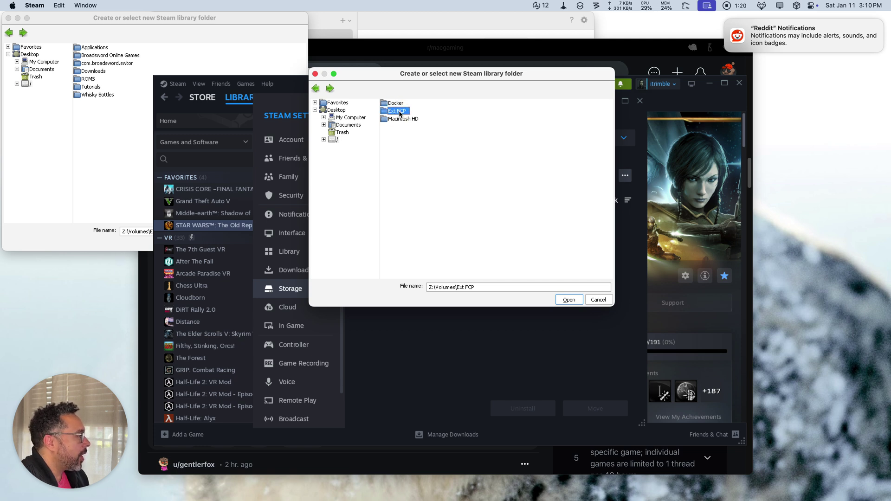
double_click(399, 111)
click(403, 127)
click(569, 299)
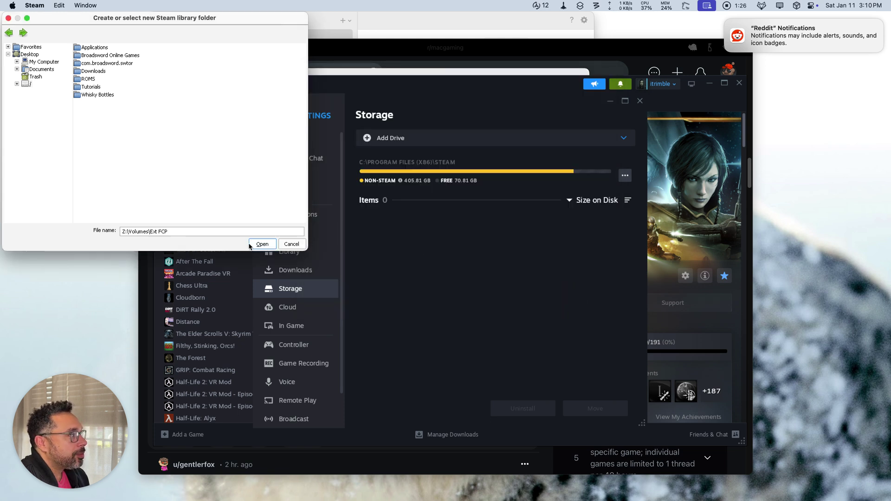
Dismiss the leftover folder picker and start Add Drive again from the Storage drive list
click(291, 245)
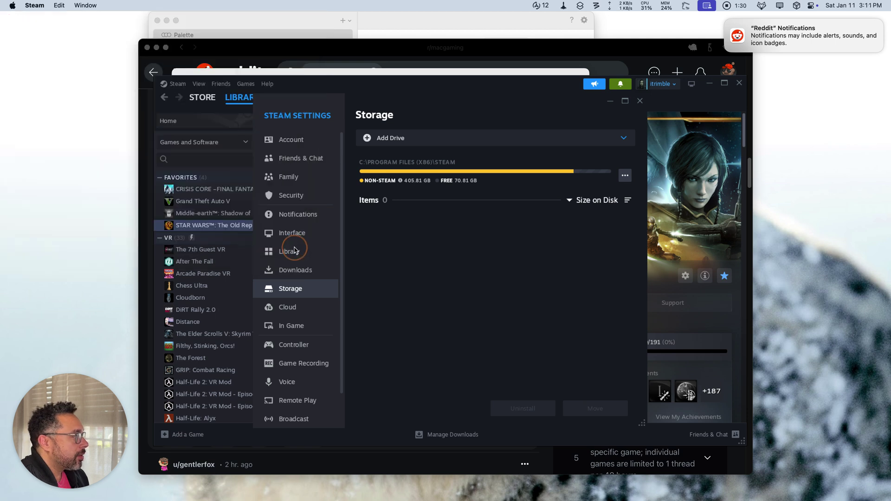
click(545, 139)
click(405, 183)
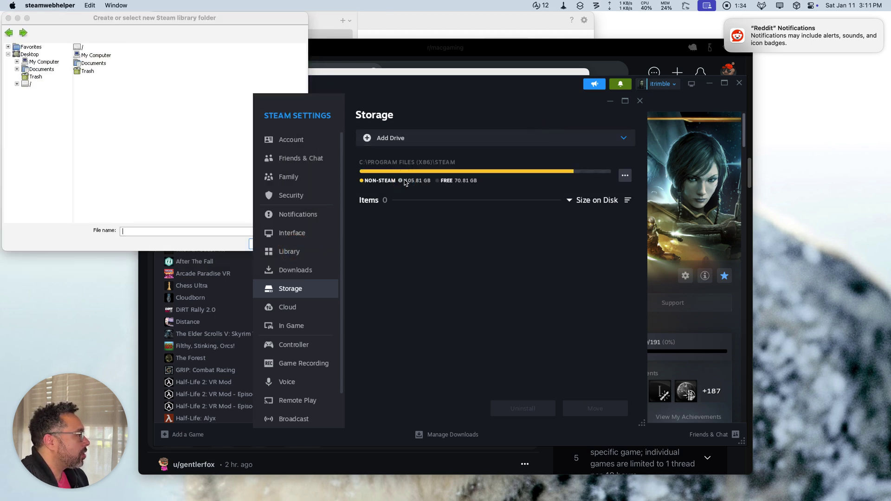
Select Ext FCP > Steam Library as the new Steam library folder, then reopen the drive list
click(28, 84)
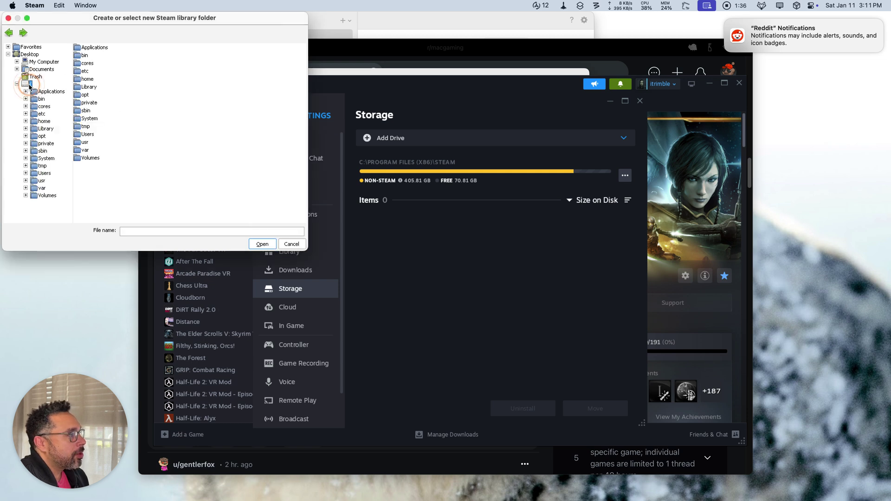
double_click(97, 159)
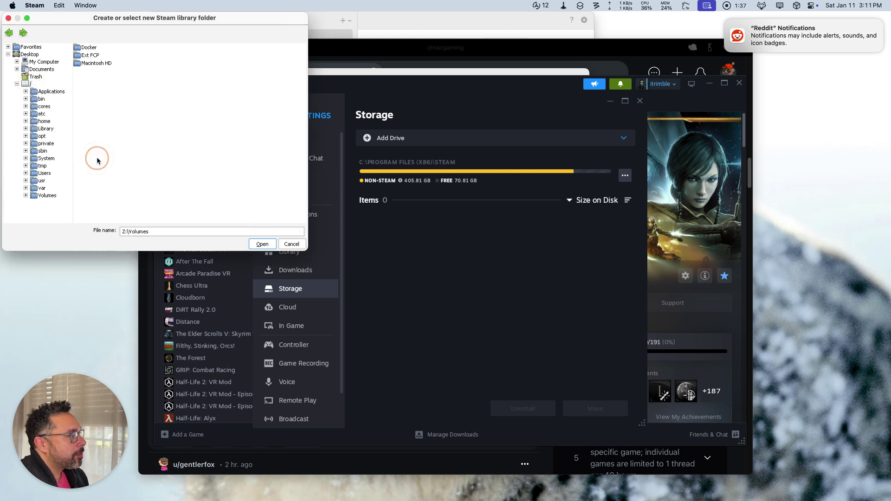
double_click(98, 55)
click(96, 72)
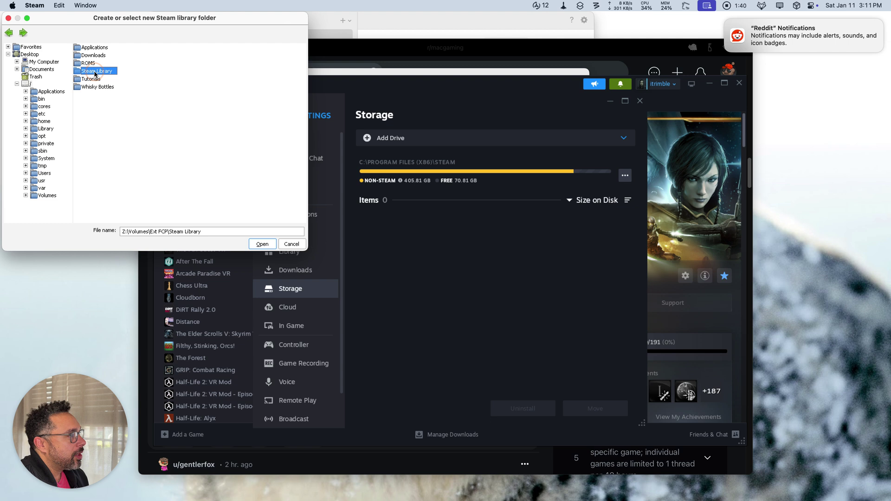
click(260, 245)
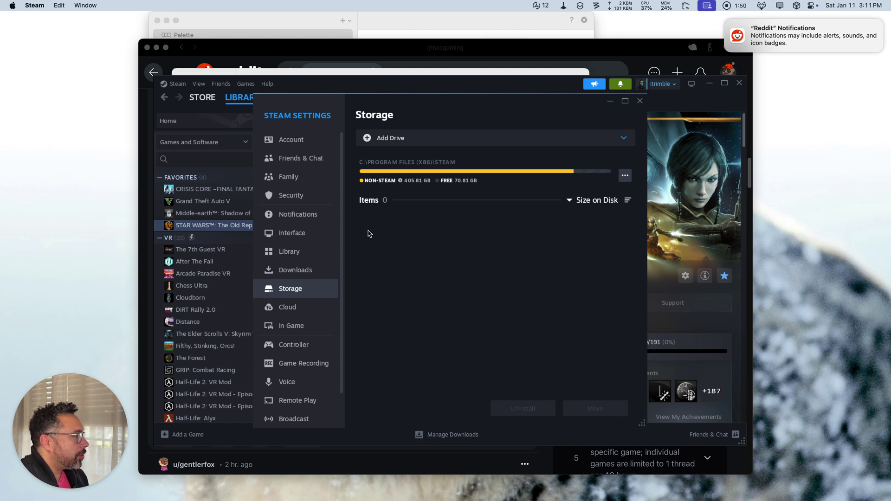
click(579, 137)
Dismiss the drive list so drive C: details show and return to the Library view with the download running
click(574, 212)
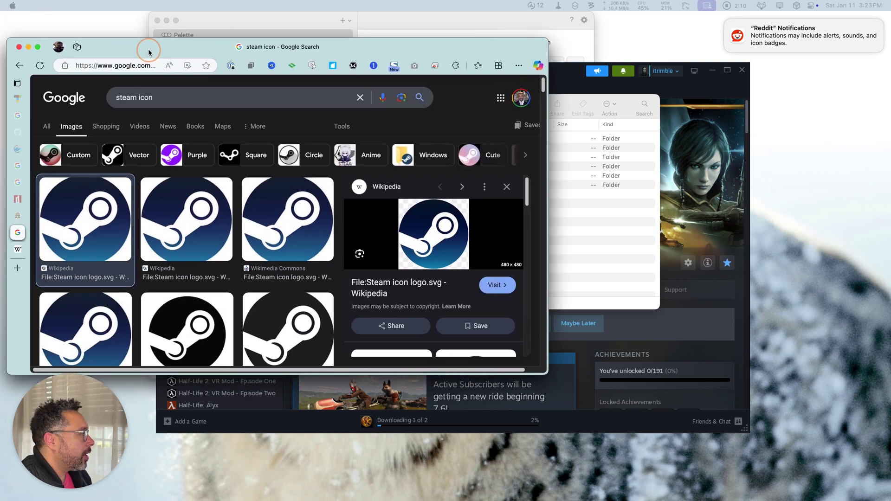
Reposition the Edge window and change the Google Images query from 'steam icon' to 'whisky icon'
drag(150, 44, 506, 65)
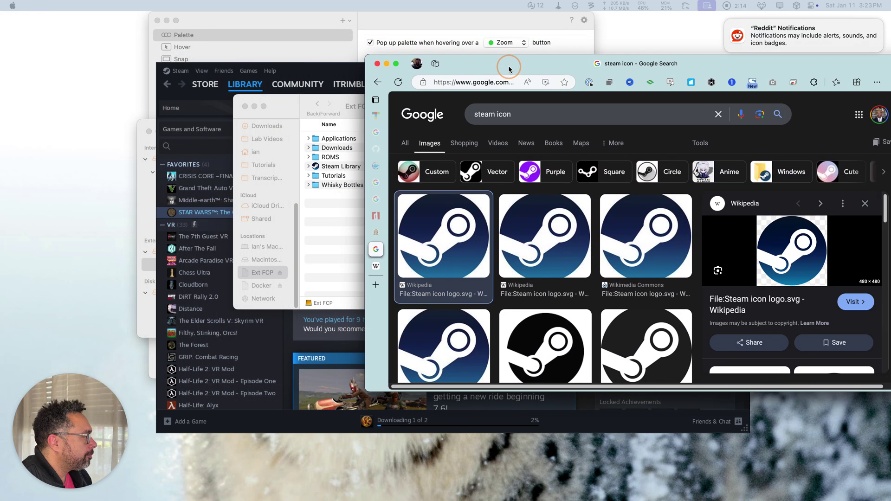
drag(506, 65, 388, 83)
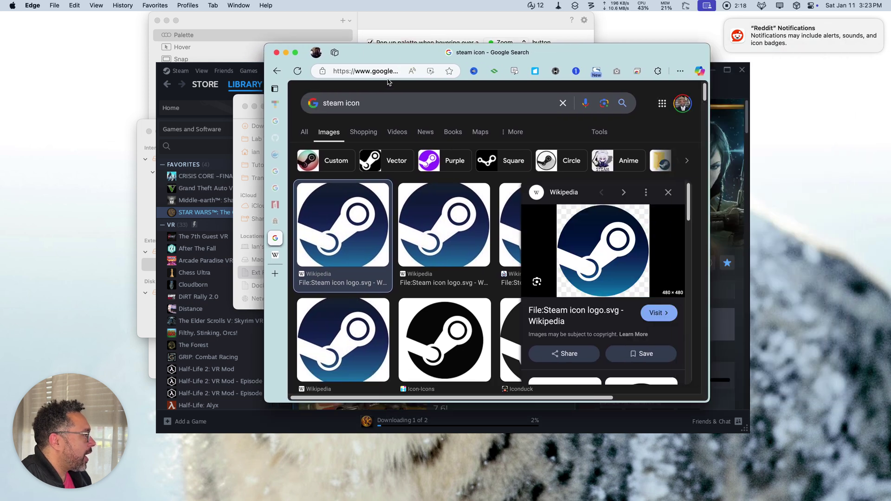
double_click(334, 103)
text(wh)
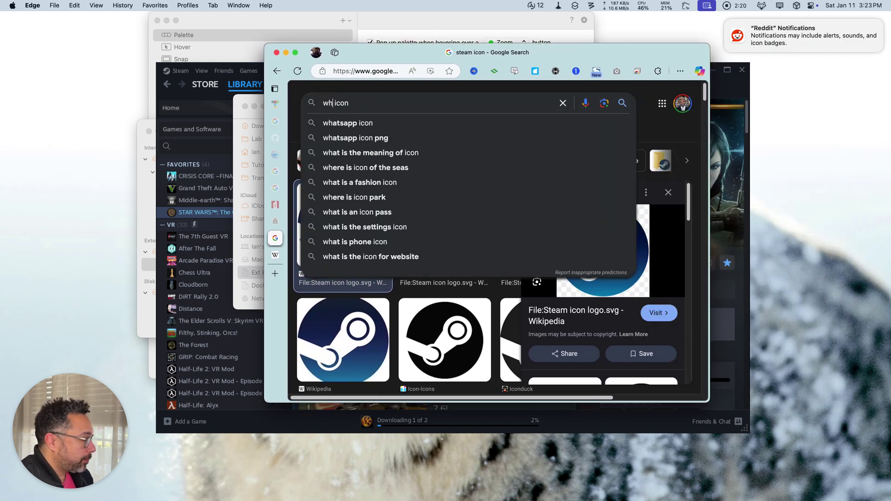
text(isky)
key(Return)
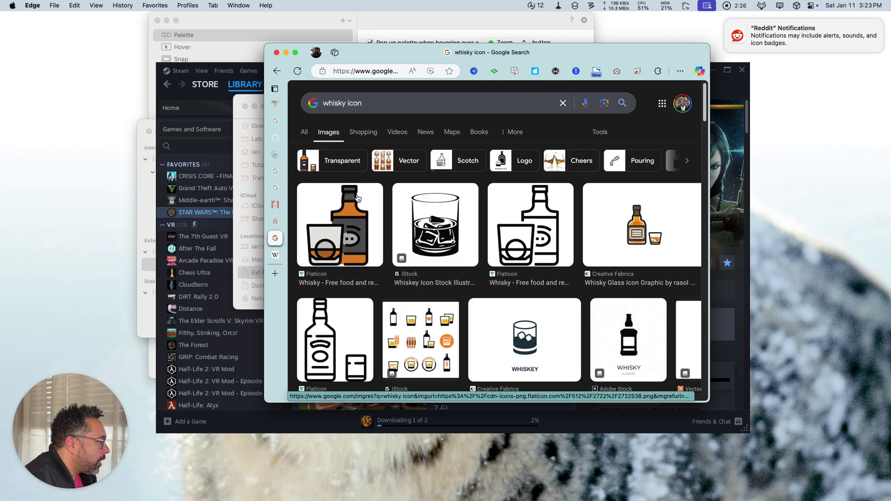
Copy the first orange bottle-and-glass result image and select the Whisky Bottles folder on Ext FCP
click(356, 198)
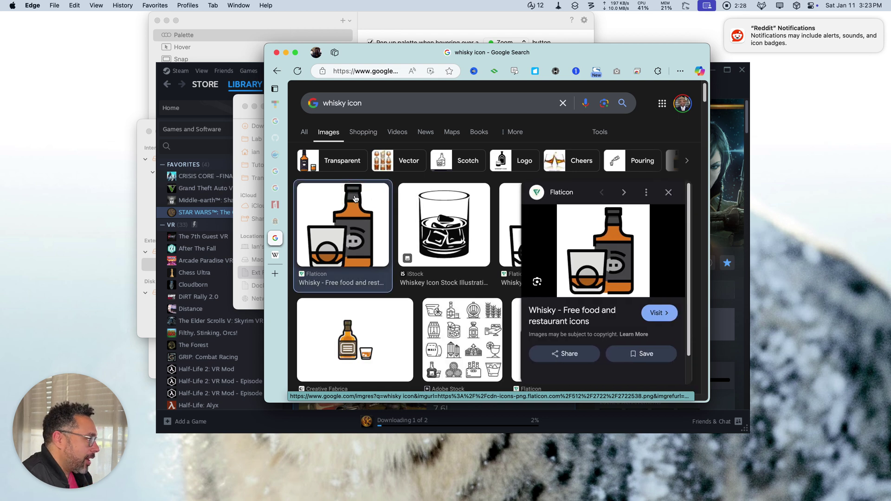
right_click(597, 239)
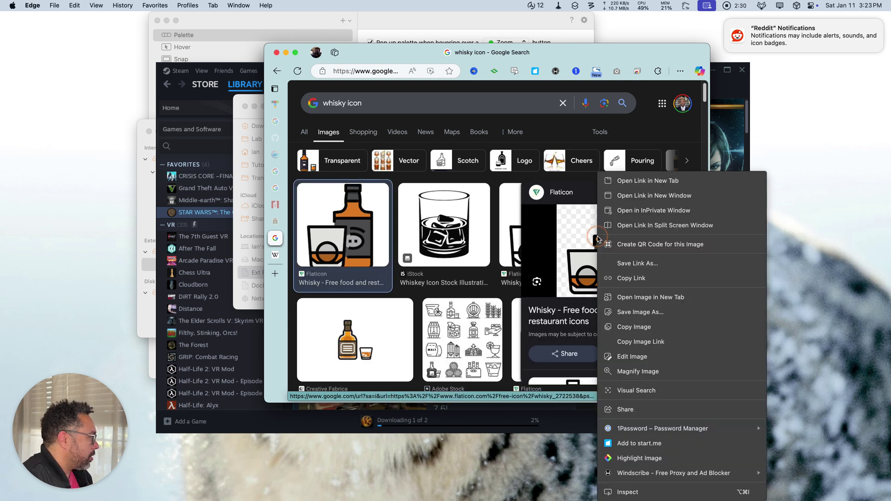
click(650, 333)
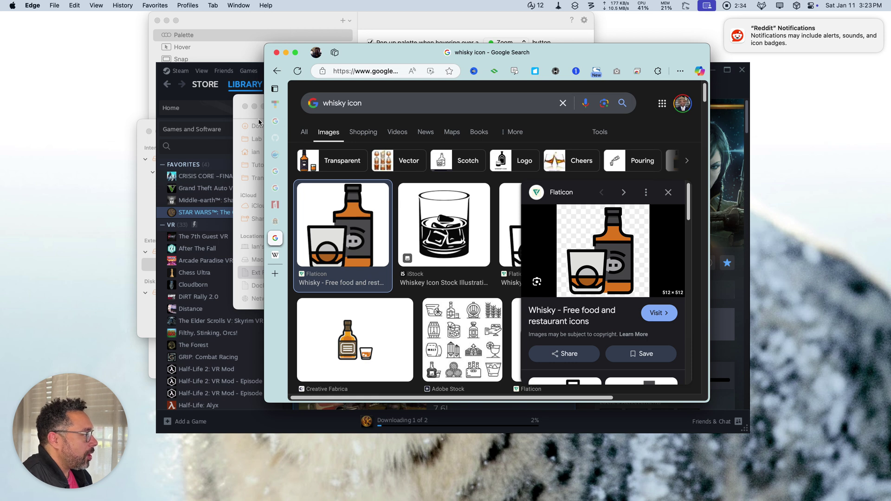
click(250, 115)
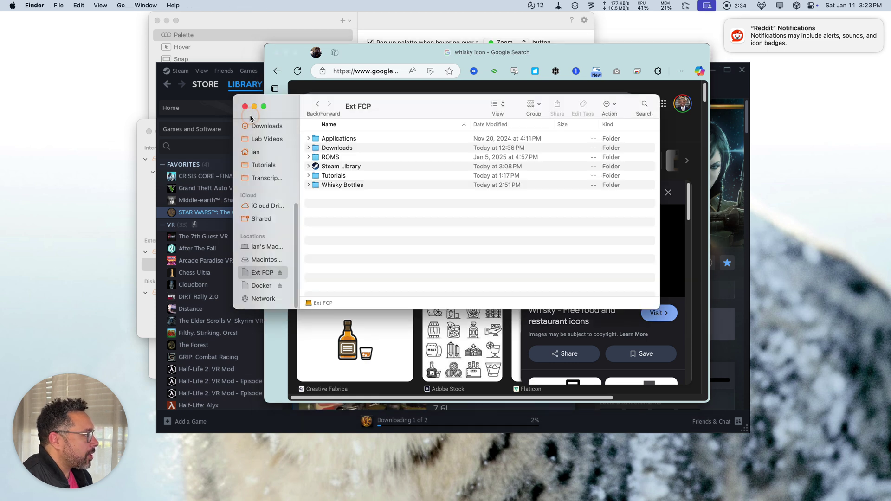
click(327, 186)
Paste the copied whisky image as the Whisky Bottles folder icon via its Get Info panel
right_click(326, 186)
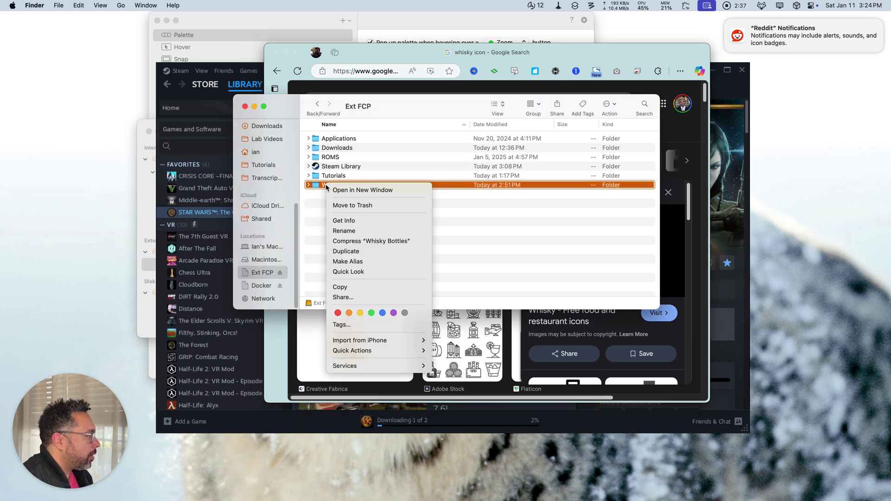
click(355, 216)
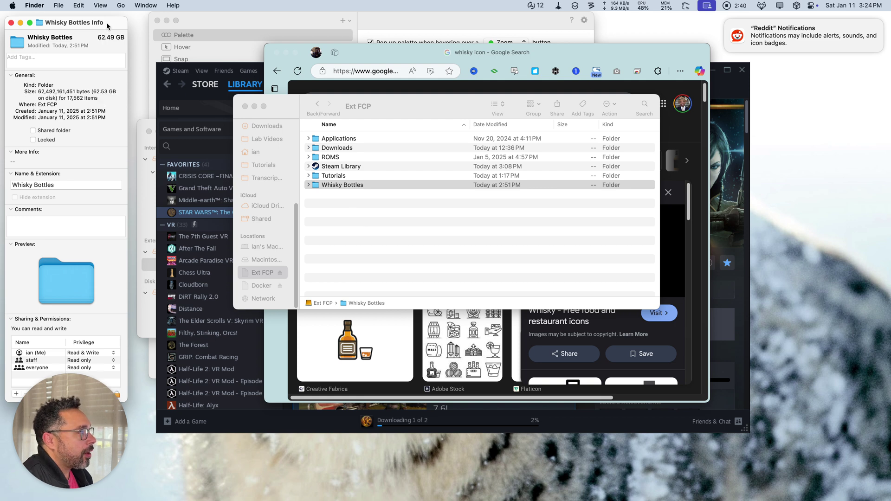
drag(106, 22, 476, 57)
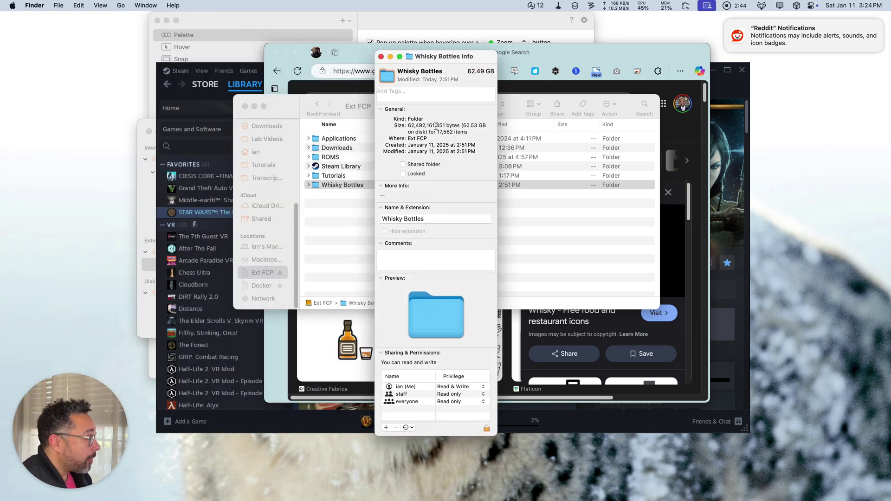
key(super+v)
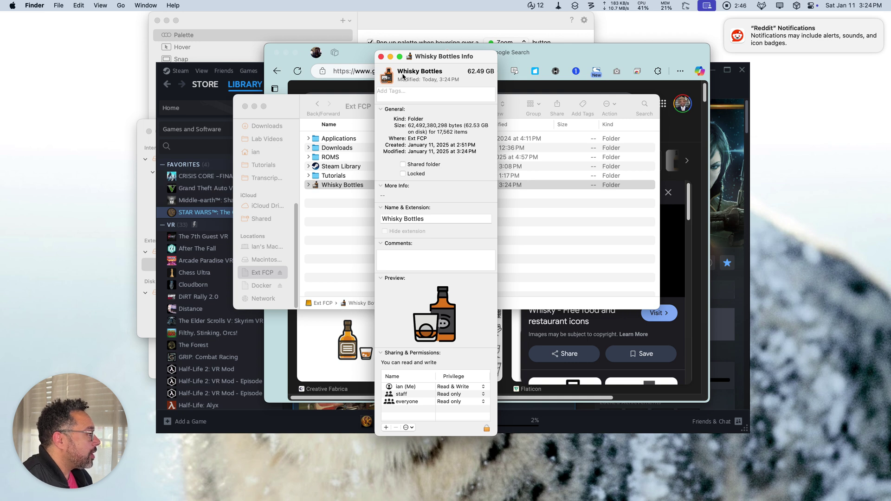
click(381, 57)
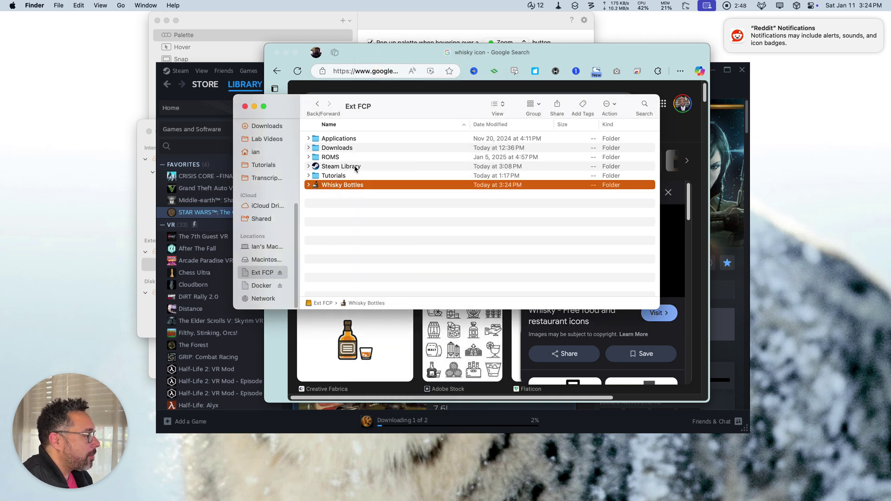